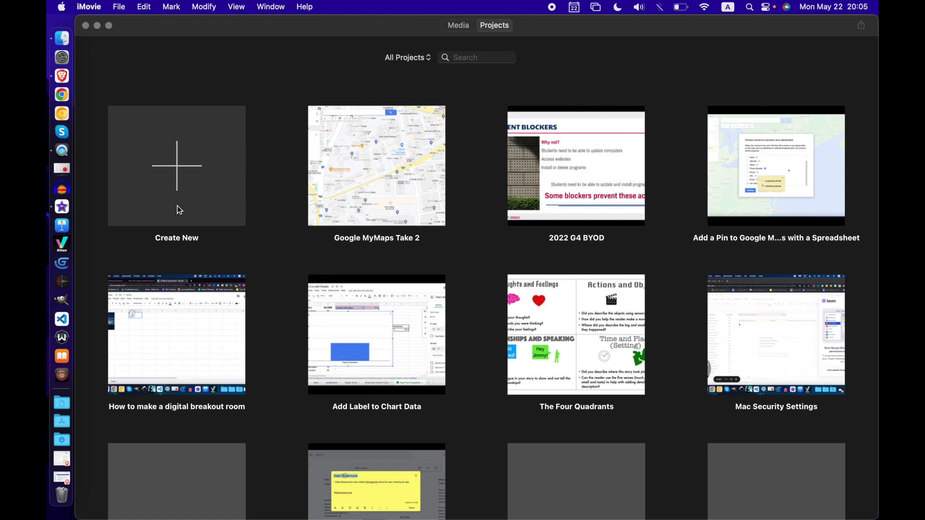
Create a new movie project and import the slideshow screen recording into its project media from the Desktop folder.
click(166, 162)
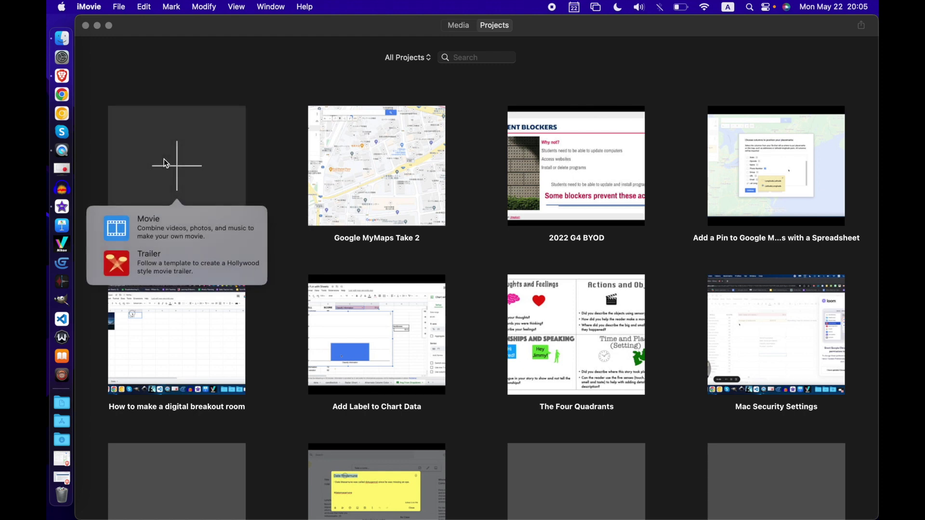
click(169, 226)
click(332, 164)
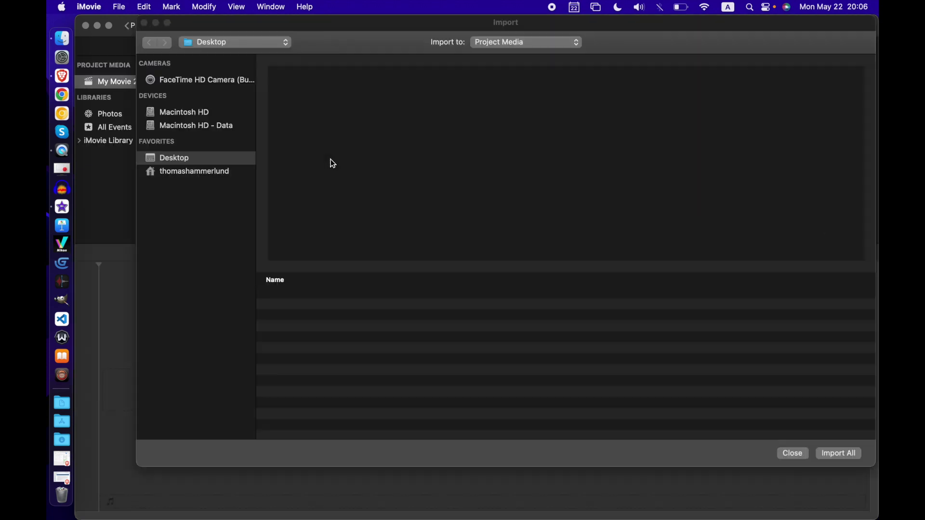
scroll(368, 366, down, 4)
scroll(373, 379, down, 10)
scroll(375, 381, down, 15)
double_click(551, 340)
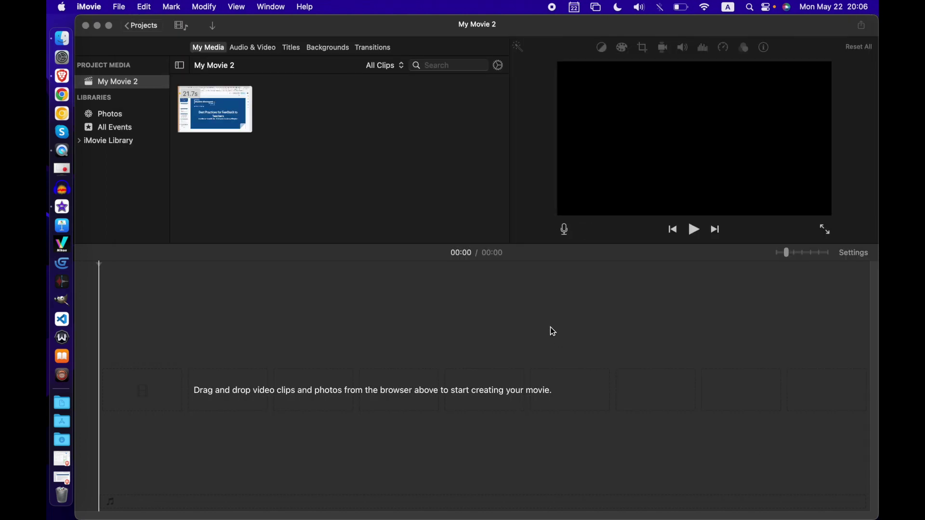
Place the imported slideshow recording at the start of the empty timeline.
click(230, 115)
drag(230, 114, 264, 374)
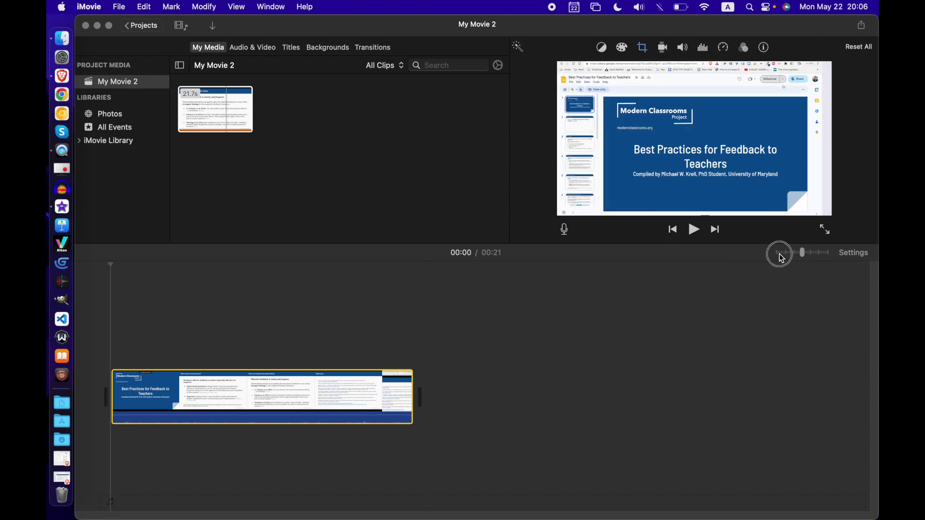
Split the clip at about 00:01, where the blue title slide begins, and delete the black opening section.
drag(781, 258, 763, 259)
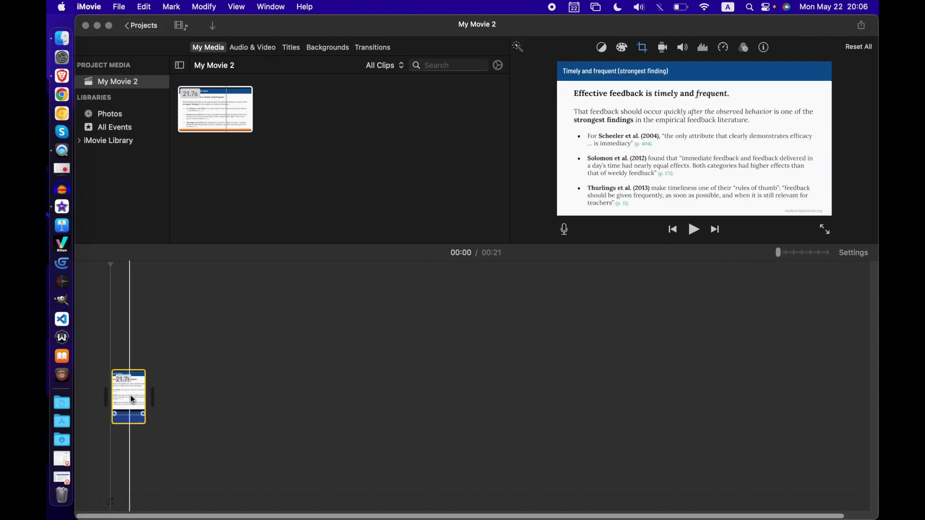
click(829, 253)
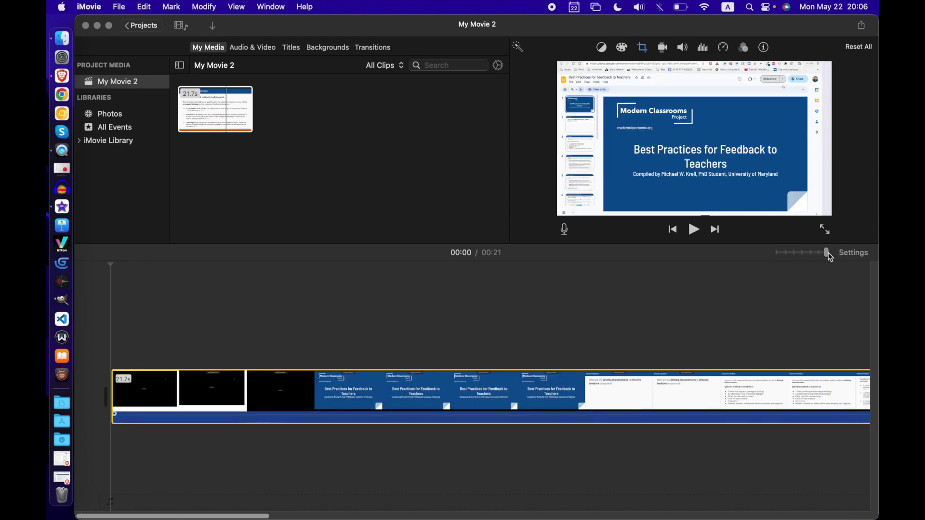
scroll(606, 384, right, 8)
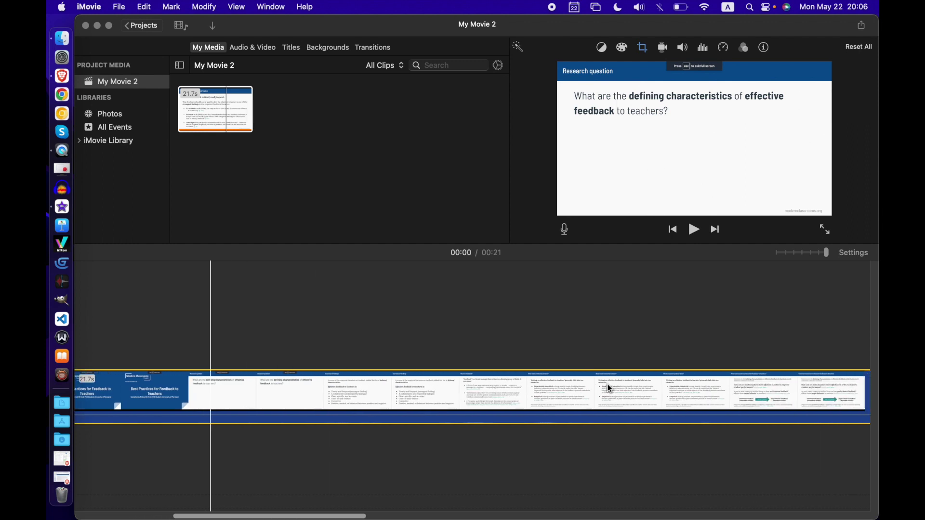
scroll(607, 383, left, 8)
click(777, 253)
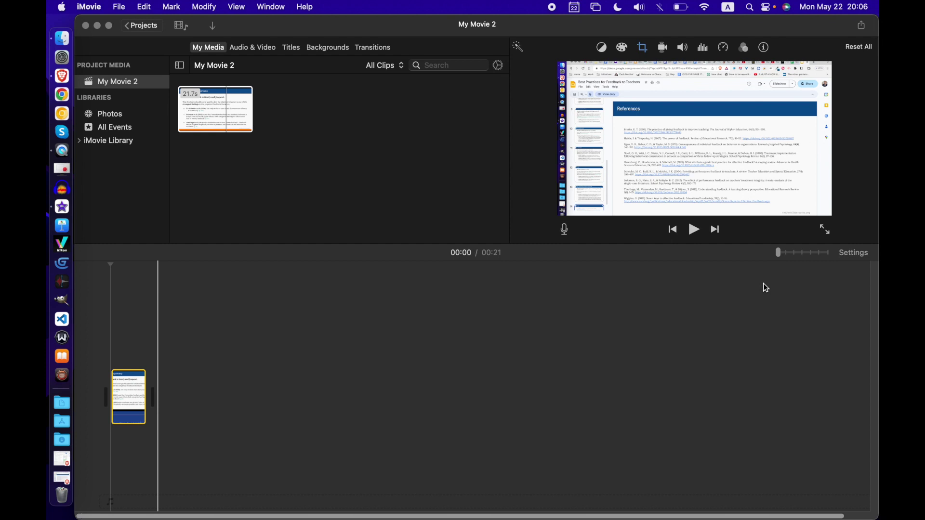
click(820, 255)
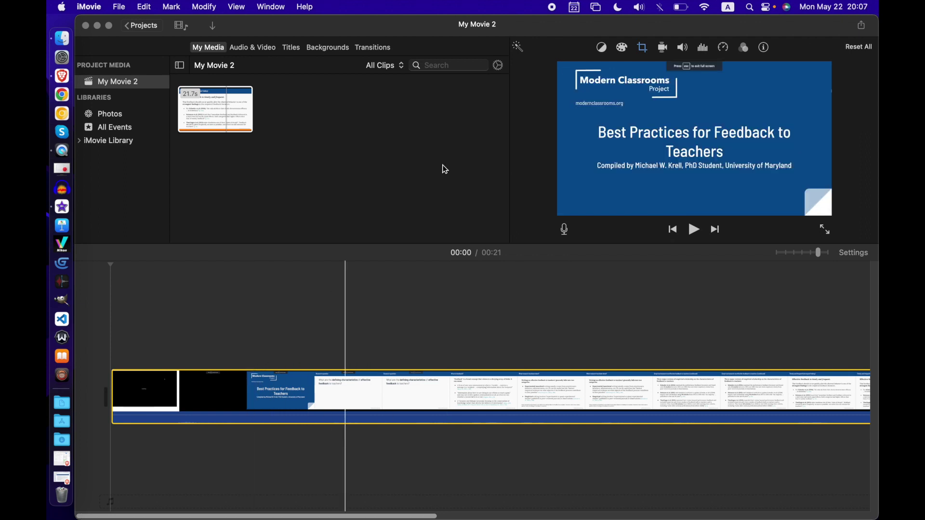
click(264, 367)
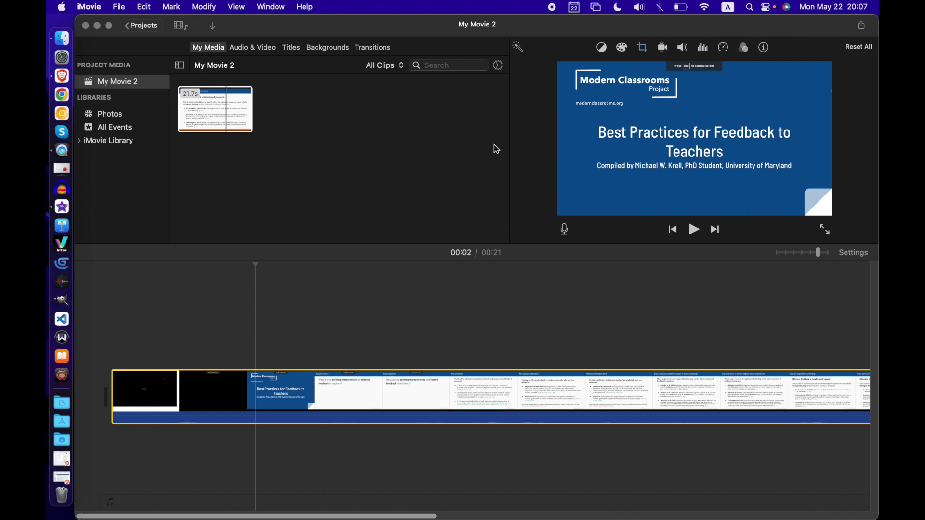
click(247, 387)
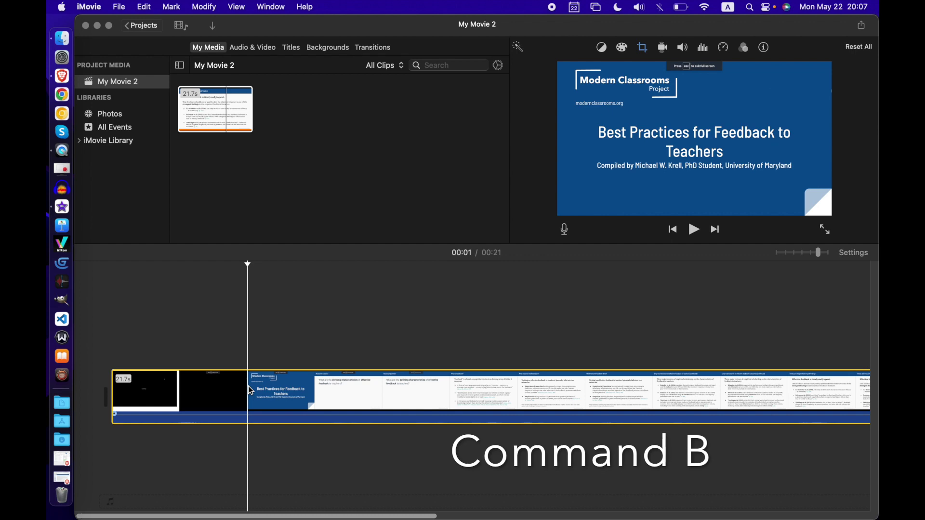
key(super+b)
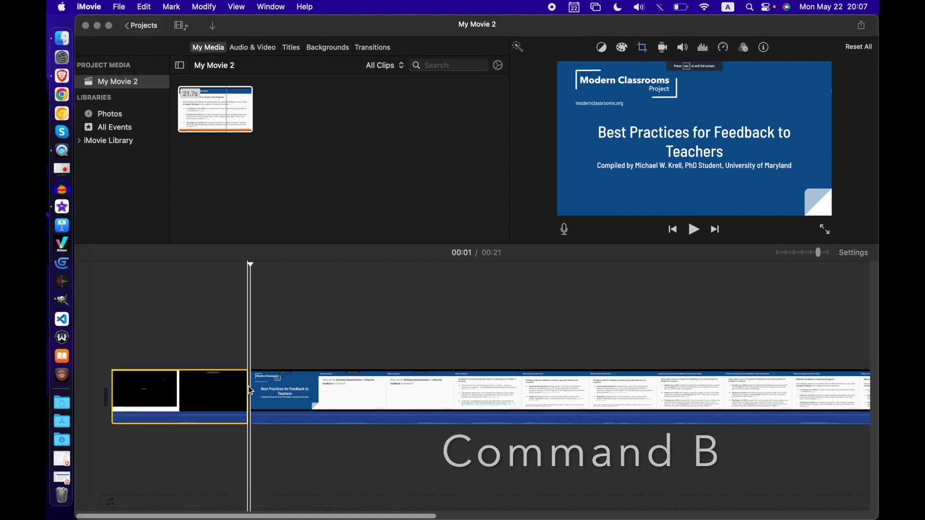
key(Delete)
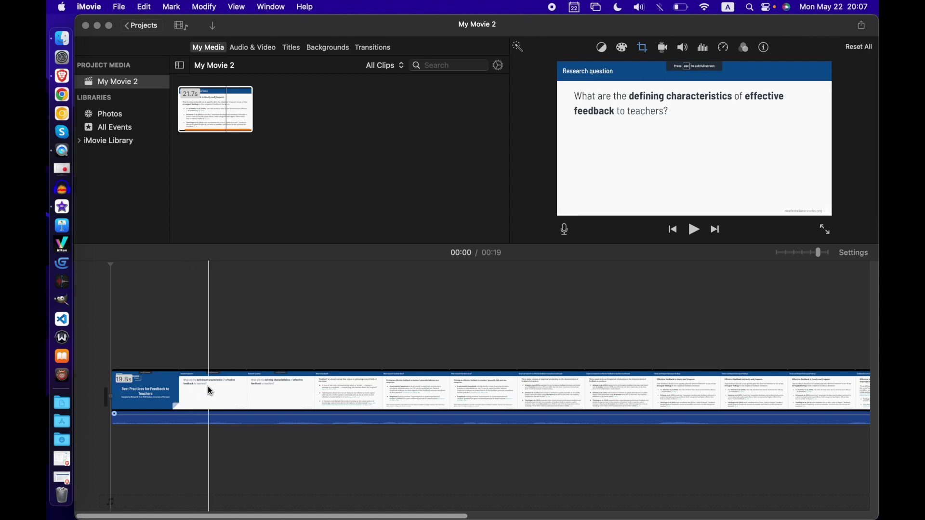
Split the remaining clip at about 00:01, near the end of the title slide.
click(195, 389)
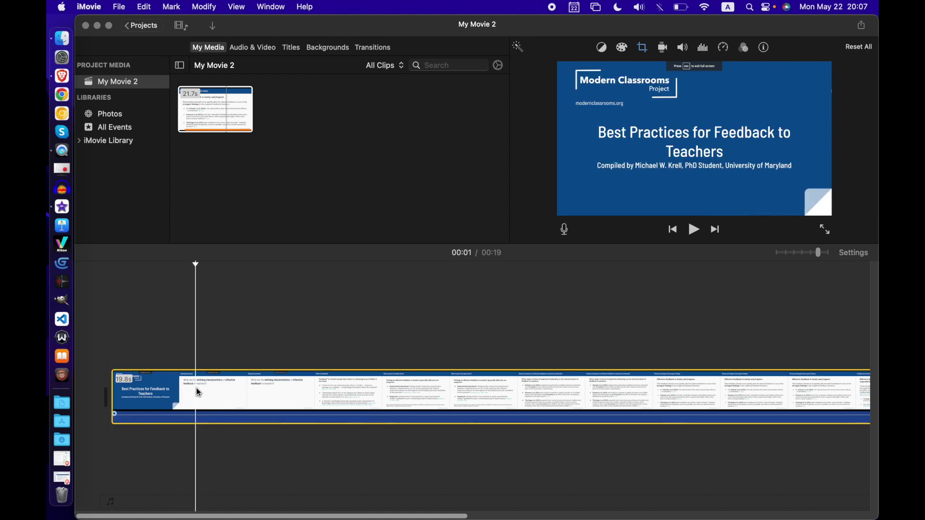
key(super+b)
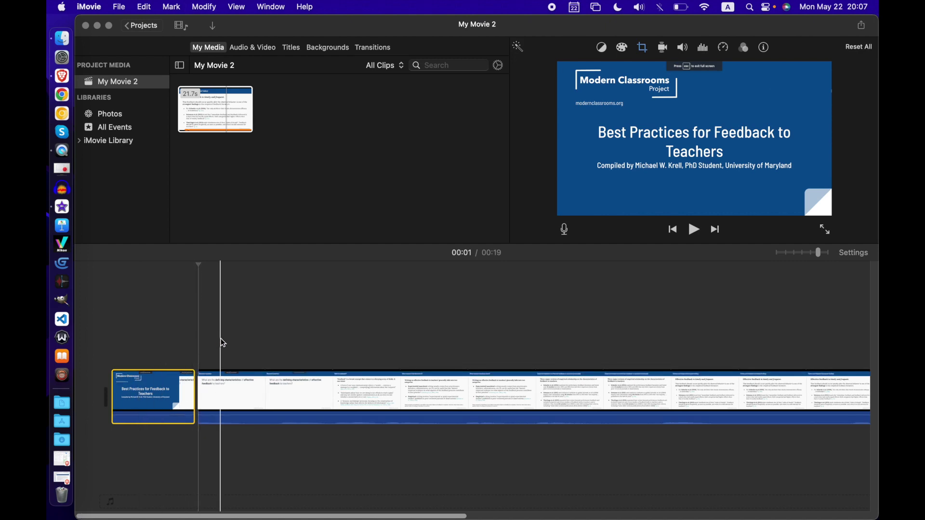
click(825, 253)
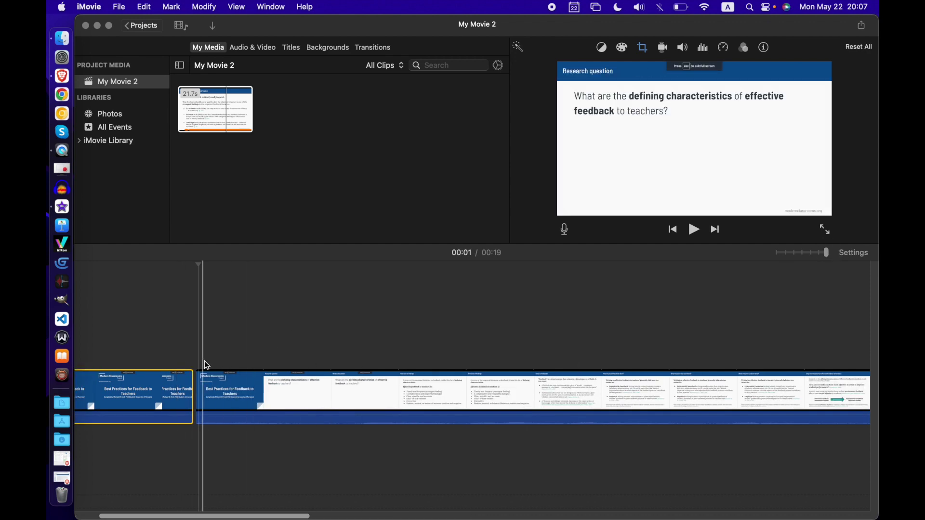
scroll(182, 407, left, 3)
scroll(184, 409, left, 1)
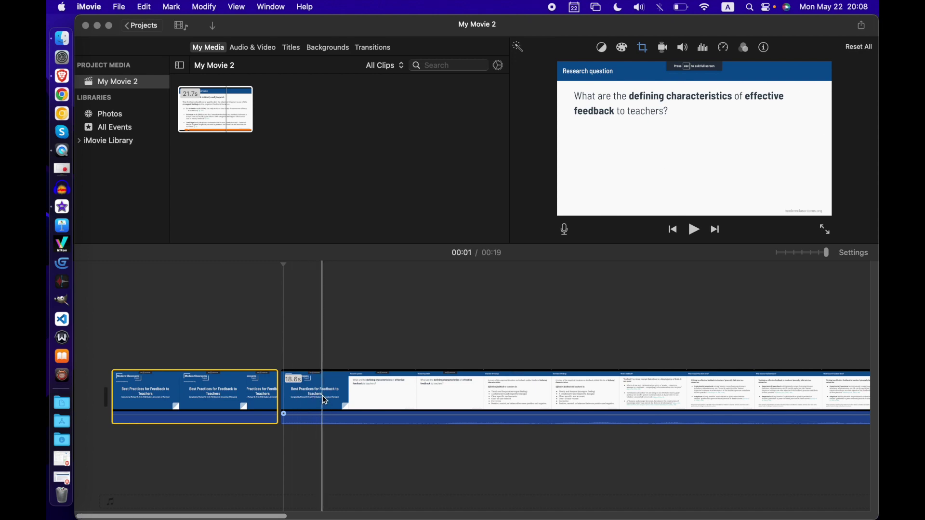
click(310, 351)
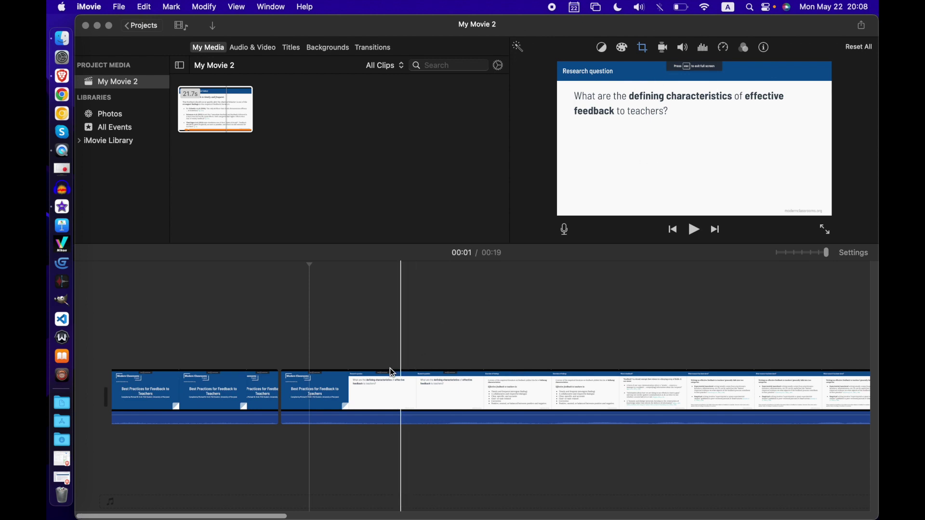
Insert a Mosaic transition at the cut between the two clips.
click(283, 398)
click(281, 348)
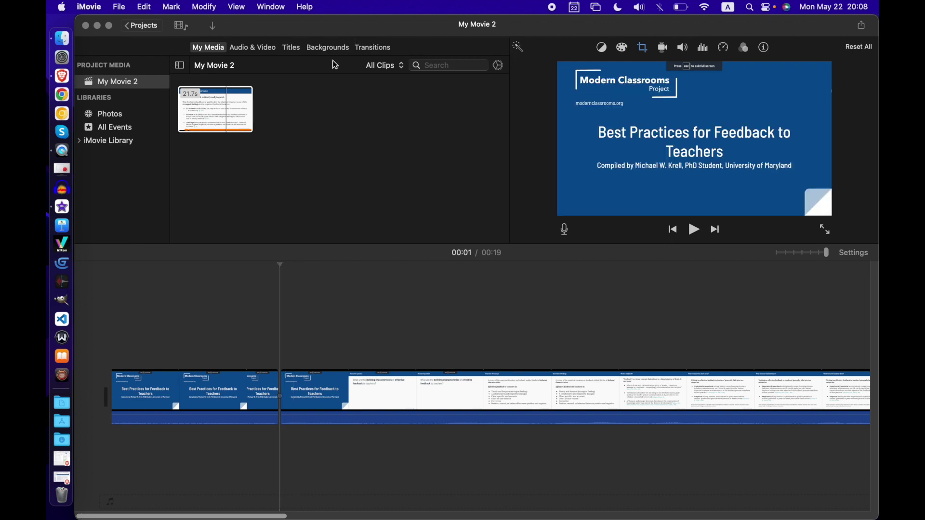
click(367, 49)
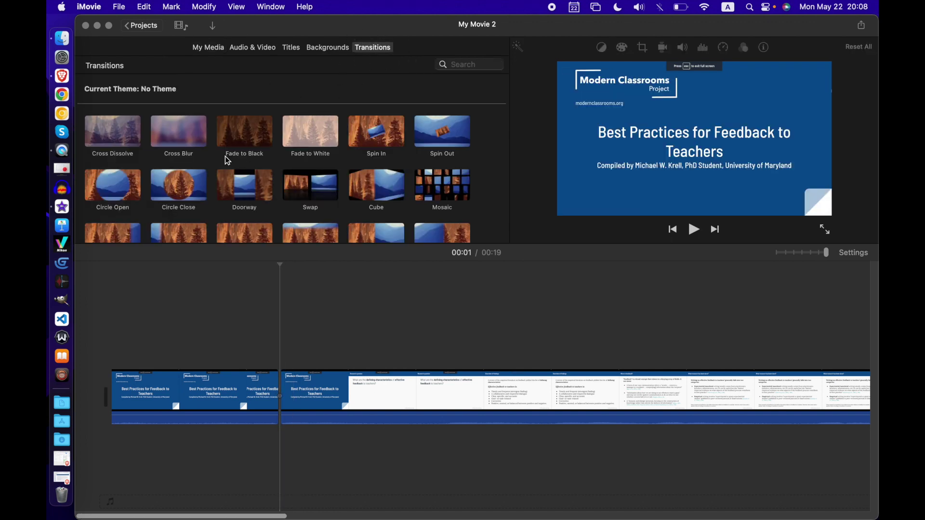
scroll(436, 174, down, 3)
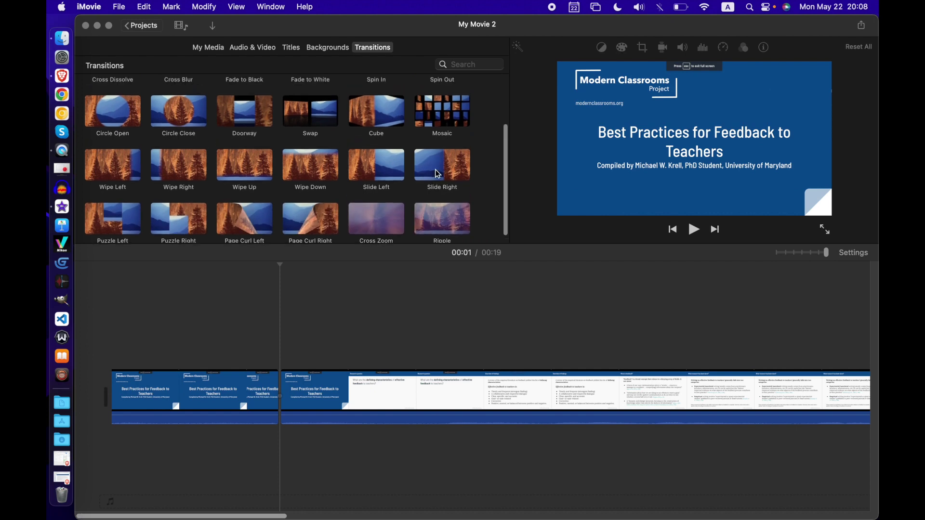
scroll(437, 174, up, 3)
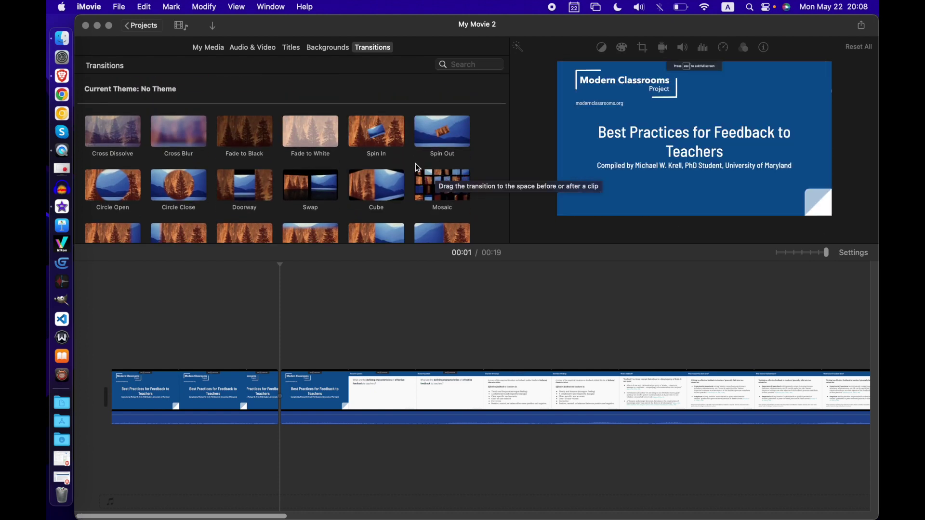
click(429, 175)
drag(429, 175, 218, 399)
Delete the Mosaic transition and put a Cross Blur transition at the same cut.
click(219, 394)
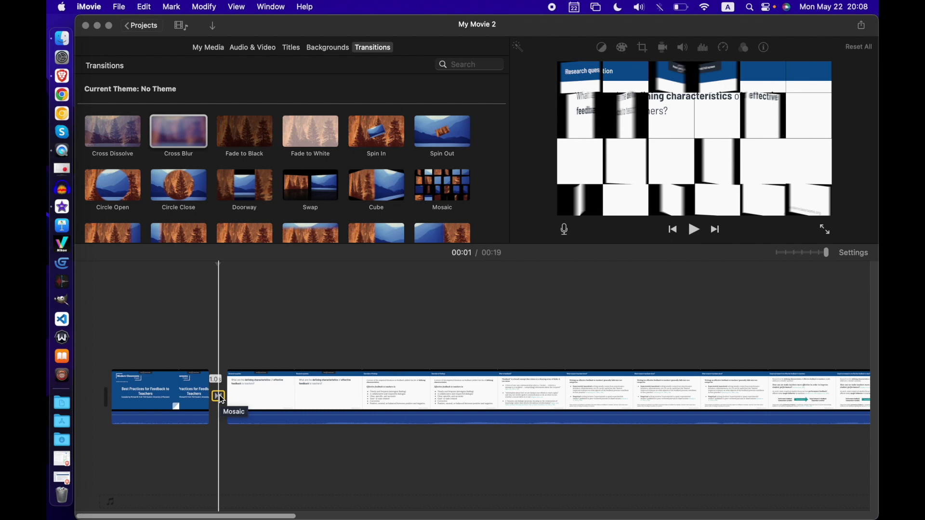
key(Delete)
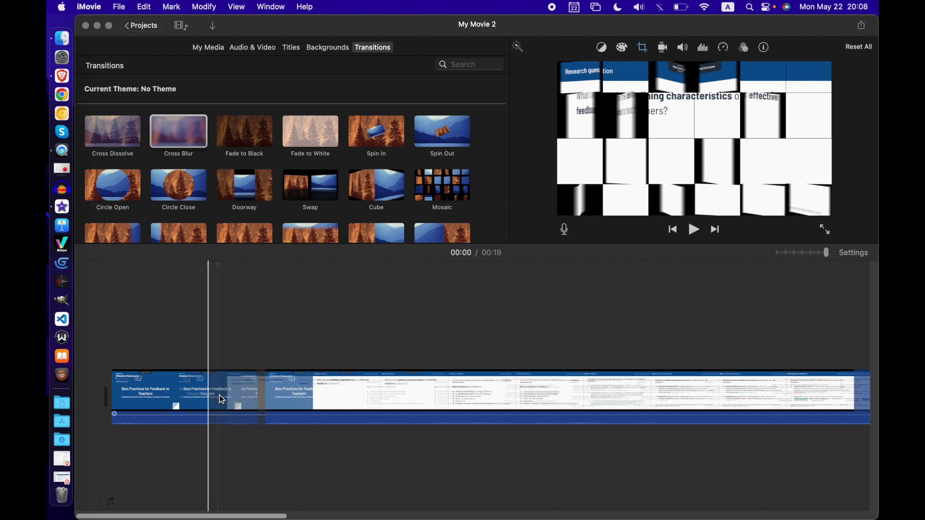
drag(169, 134, 222, 388)
Try the Fit crop style on the title-slide clip, return it to Crop to Fill, and close the crop controls.
click(169, 396)
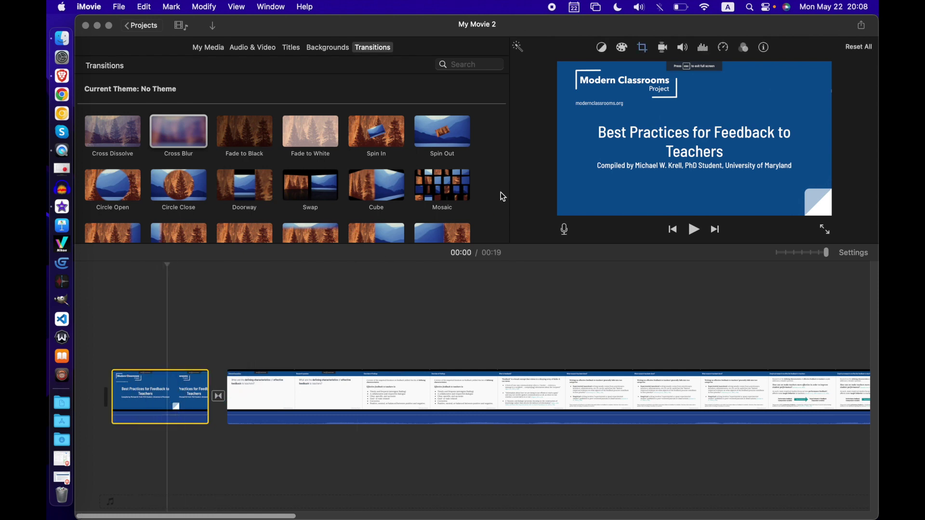
click(644, 50)
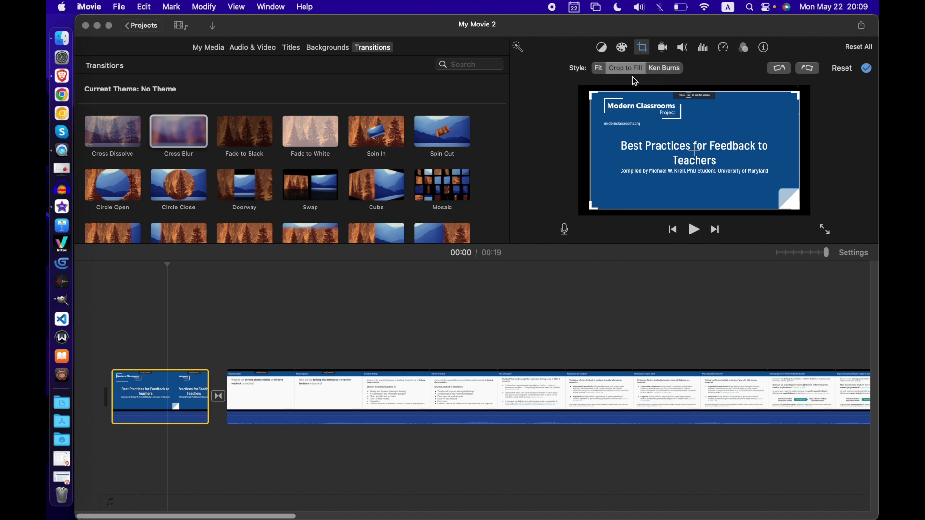
click(303, 402)
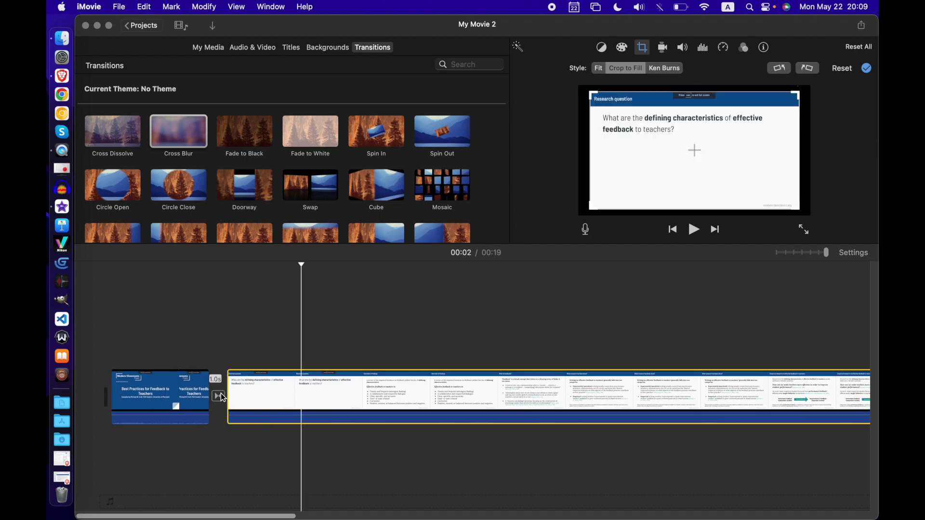
click(185, 397)
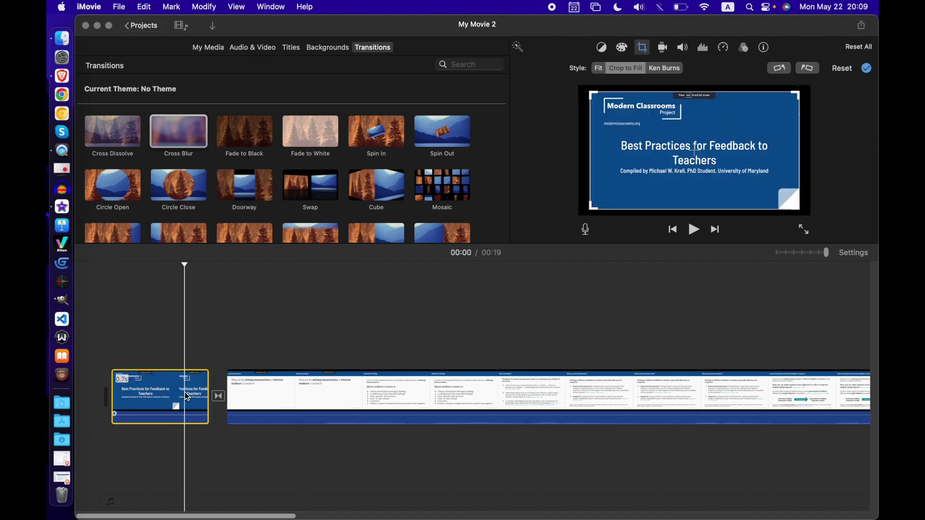
click(600, 68)
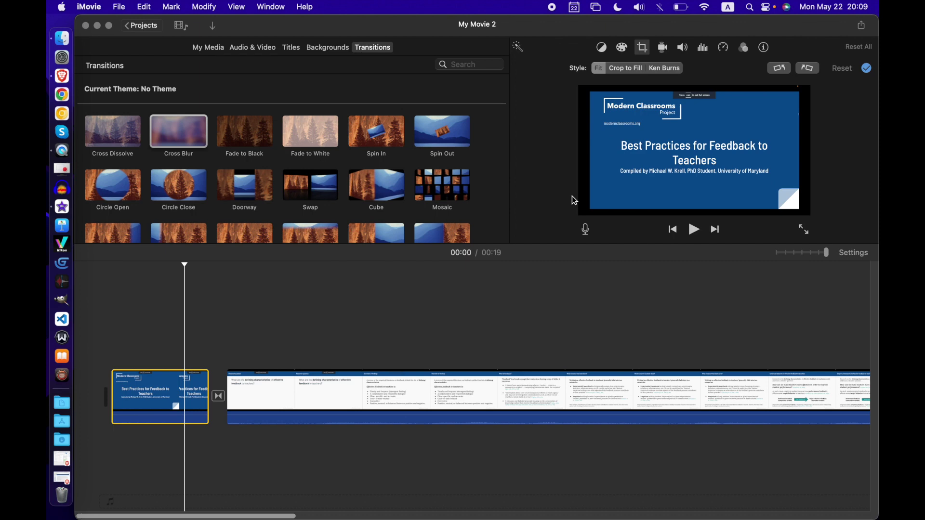
click(626, 68)
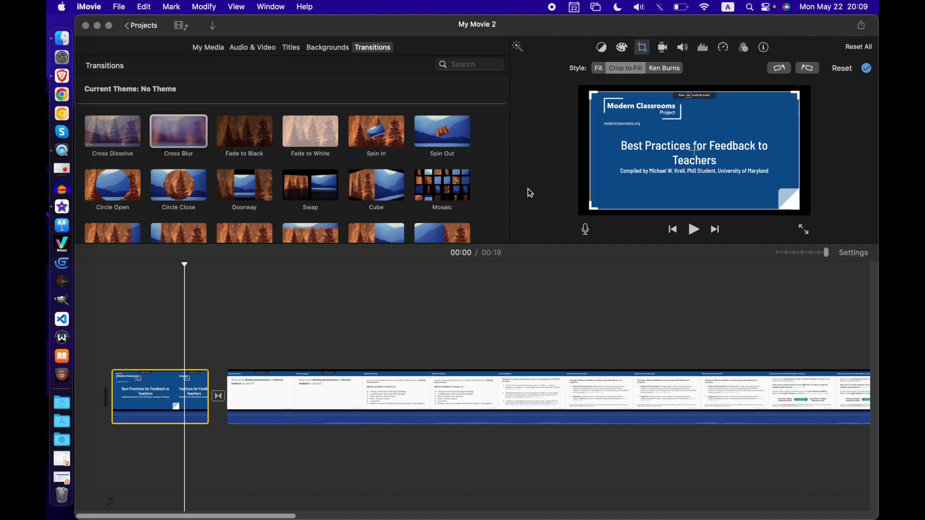
click(208, 301)
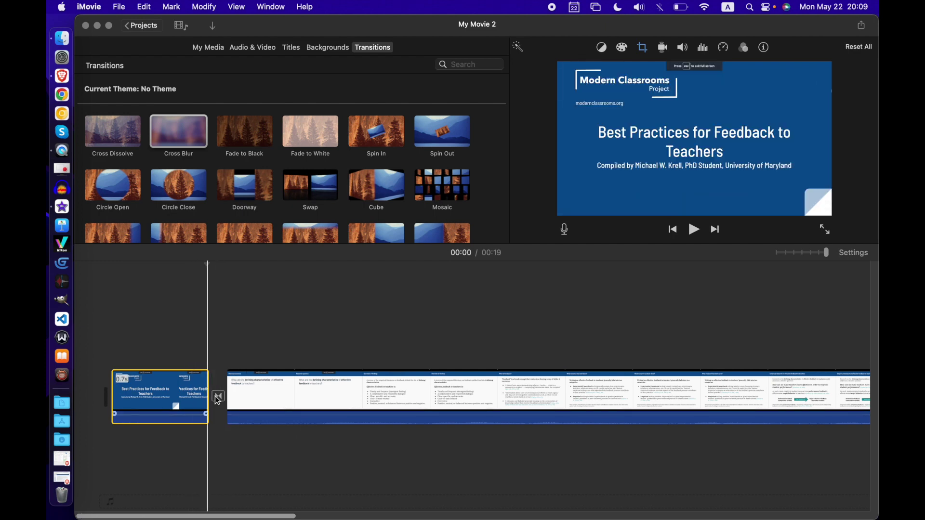
Replace the transition between the two clips with a Doorway transition.
scroll(242, 159, down, 2)
click(242, 159)
drag(242, 159, 218, 396)
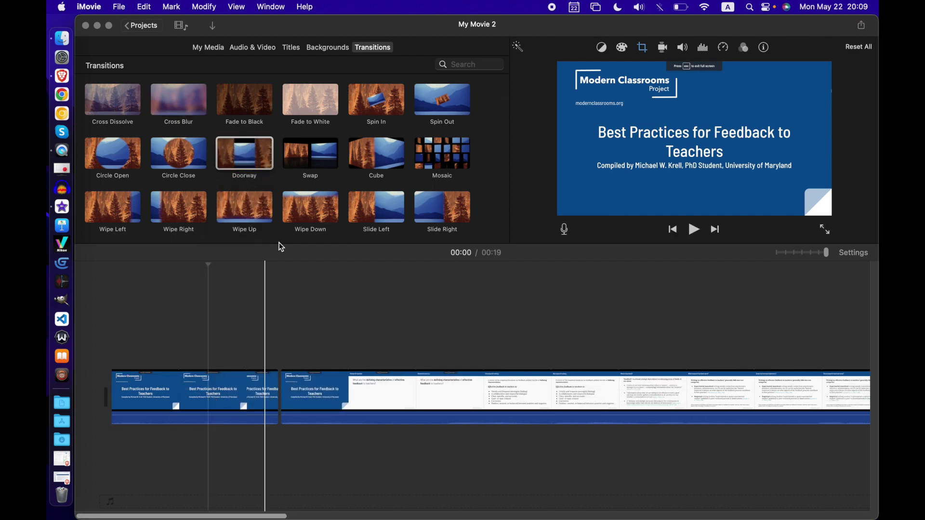
drag(258, 155, 280, 396)
Add the Door close 2 sound effect to the timeline beneath the Doorway transition.
click(268, 46)
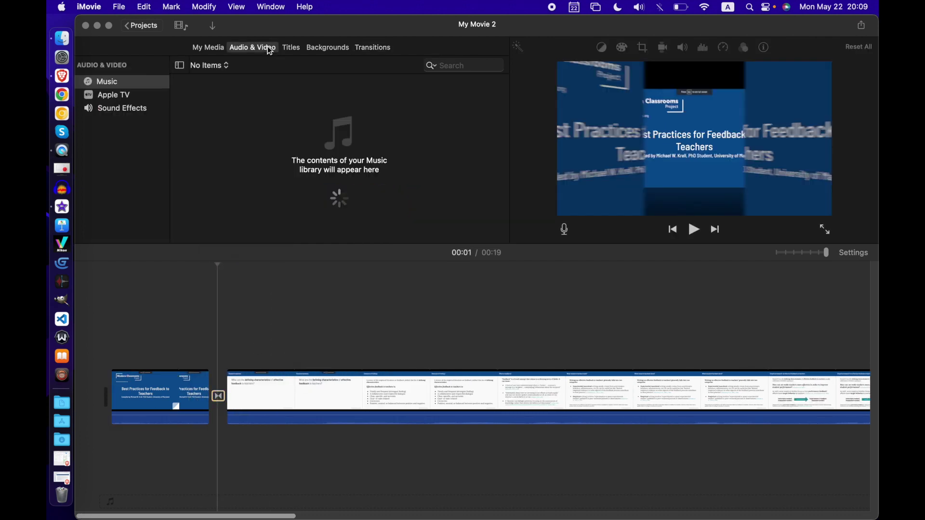
click(125, 108)
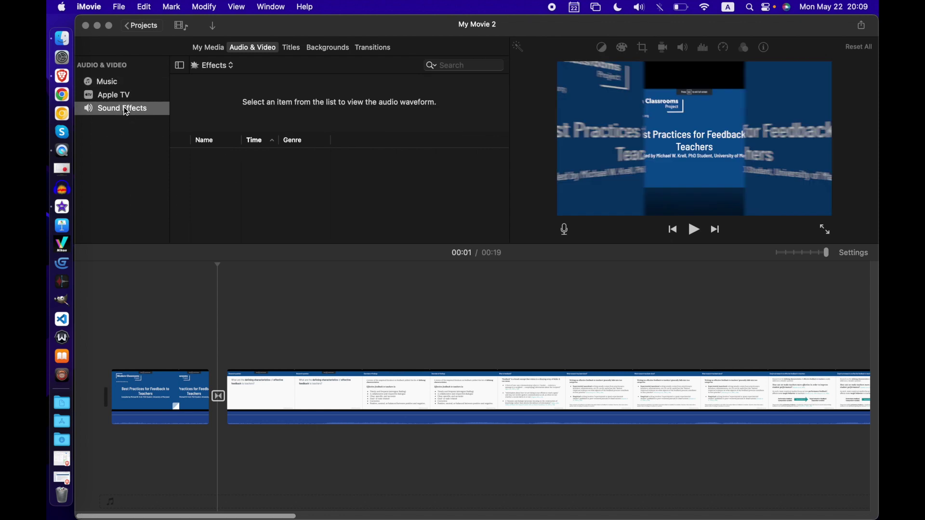
drag(184, 196, 229, 454)
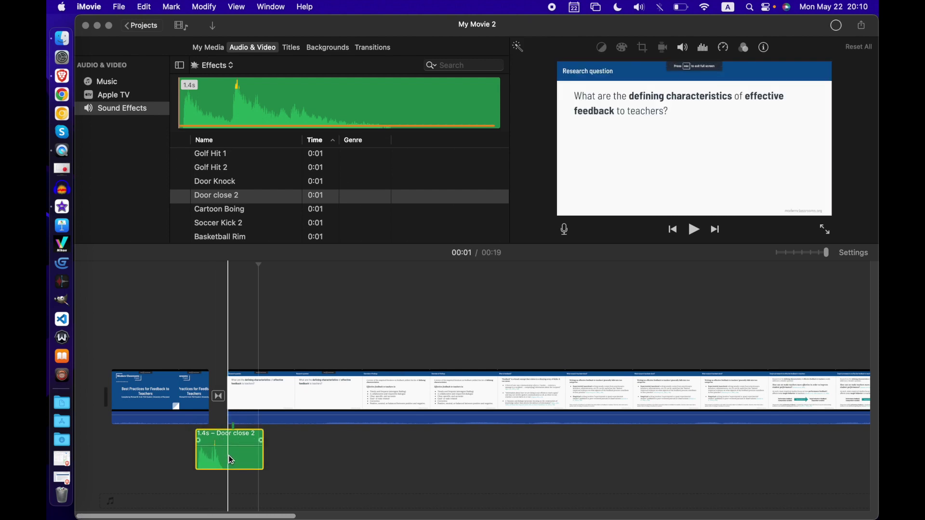
Play the Doorway transition twice from just before the cut to check the timing of the Door close 2 sound.
click(189, 363)
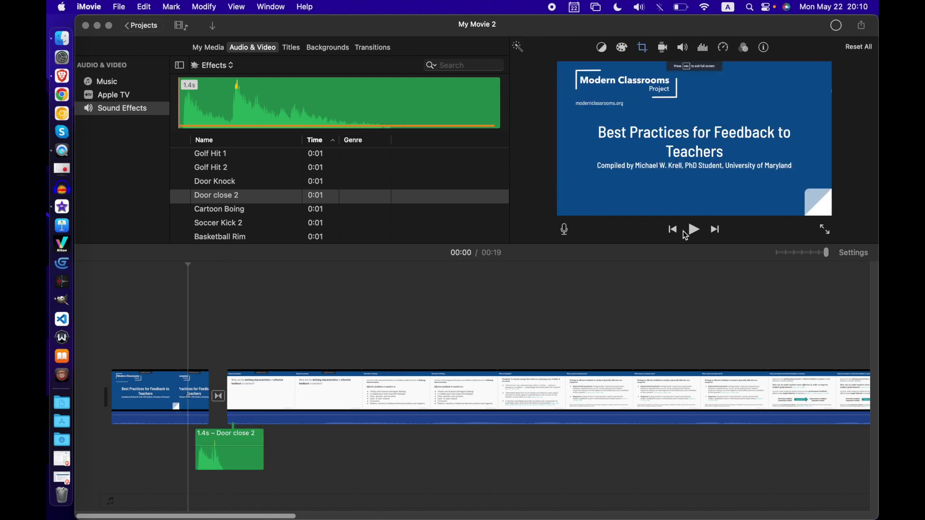
click(693, 230)
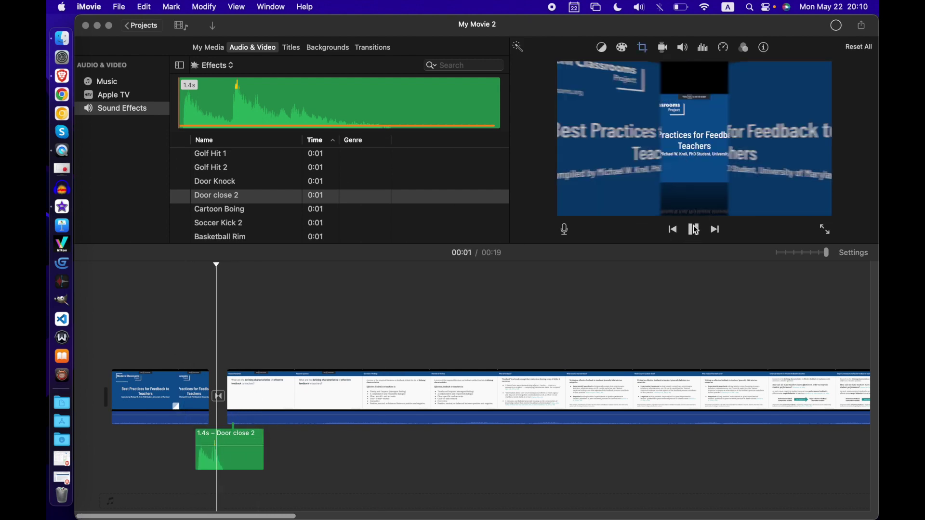
click(694, 229)
click(181, 301)
click(694, 230)
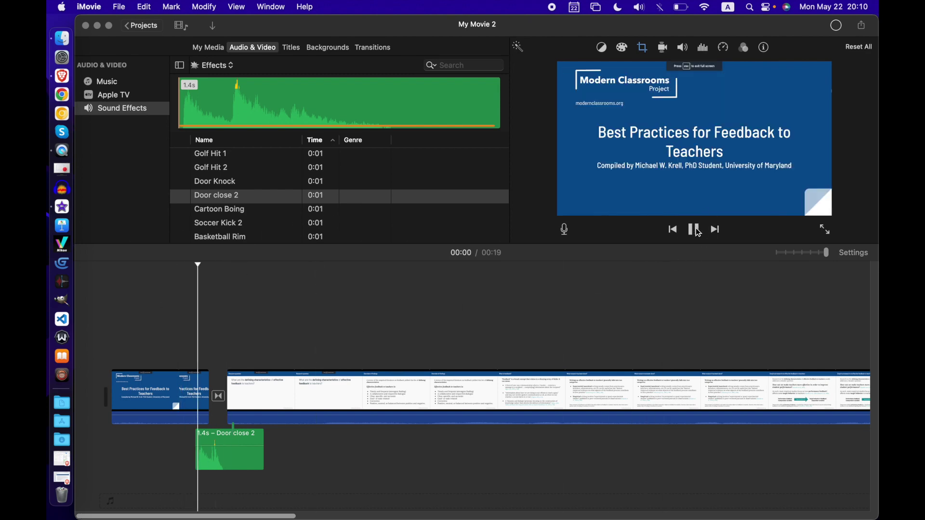
scroll(428, 195, down, 3)
scroll(429, 195, up, 3)
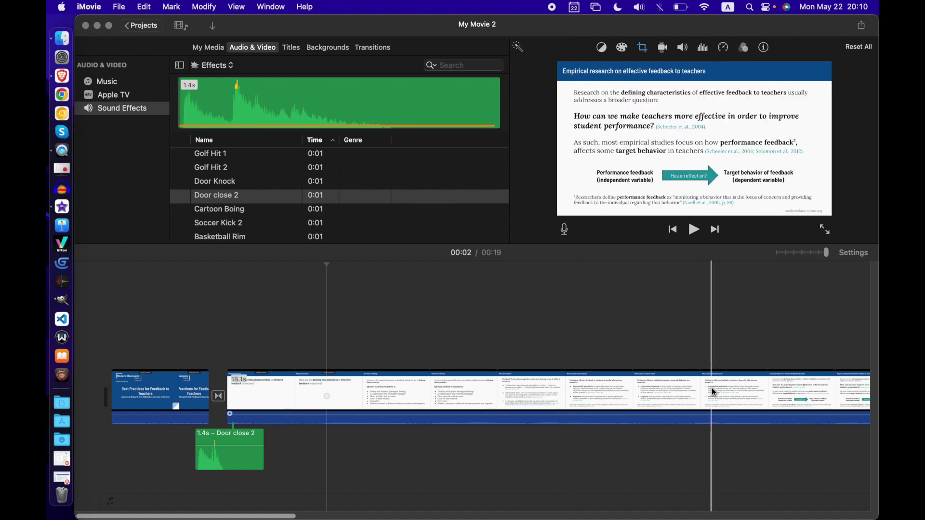
Add Nostalgic Smash.mp3 from the desktop's Music stack beneath the clips, starting at the beginning of the movie.
drag(876, 182, 753, 174)
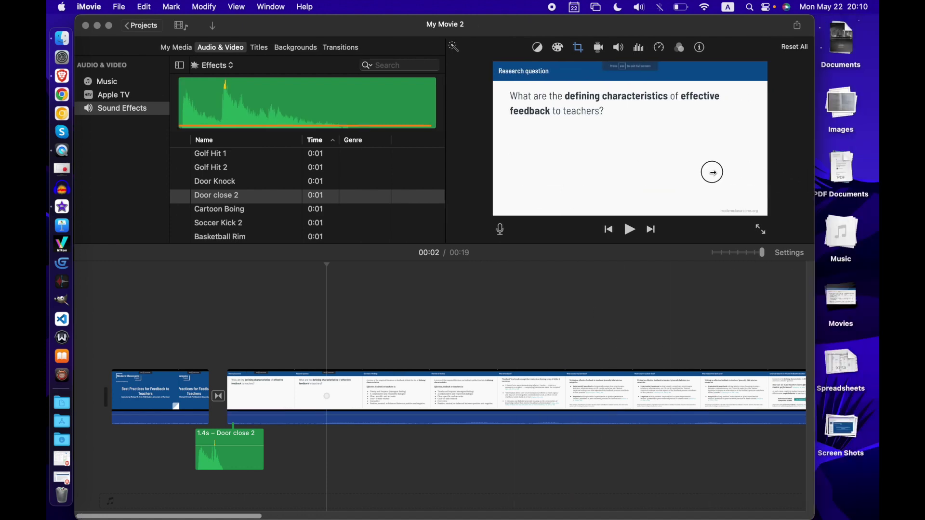
click(847, 238)
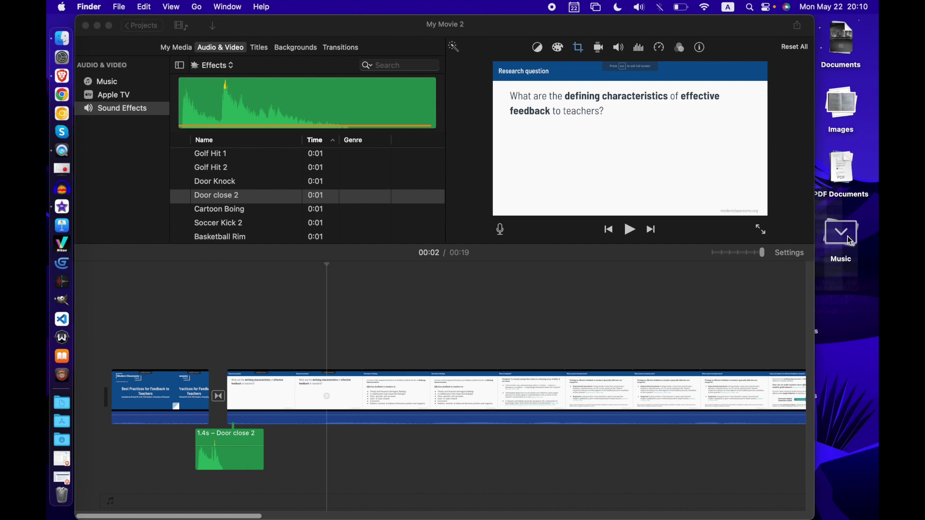
drag(860, 305, 154, 469)
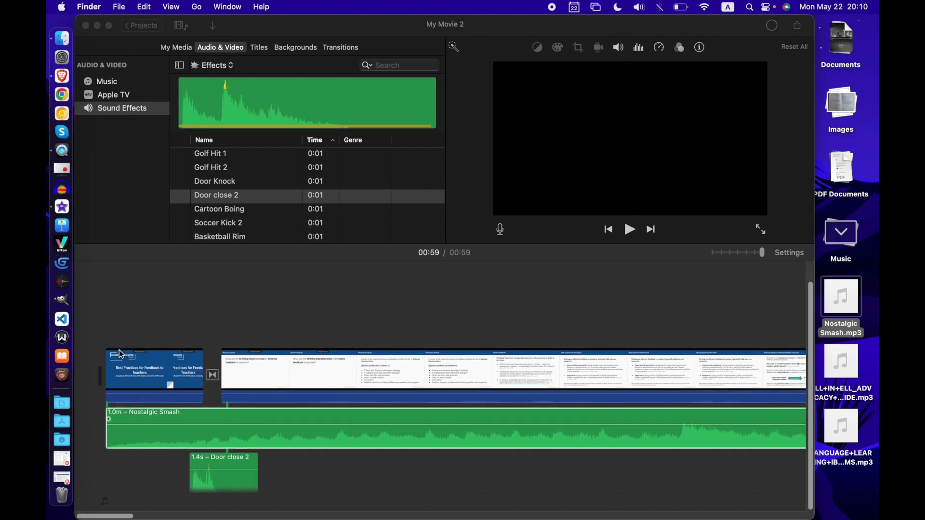
Fit the whole project into the timeline view and play the movie's opening to hear the Nostalgic Smash music.
click(121, 371)
click(628, 230)
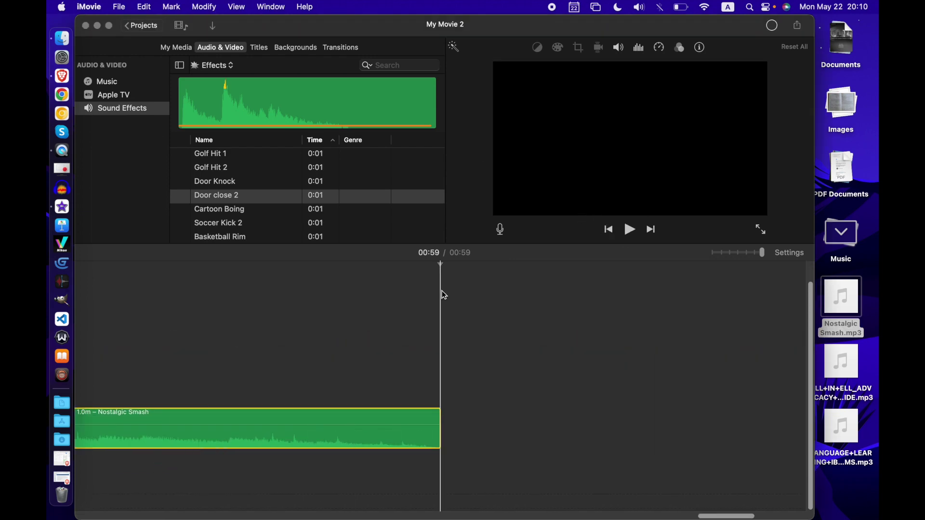
scroll(398, 307, left, 20)
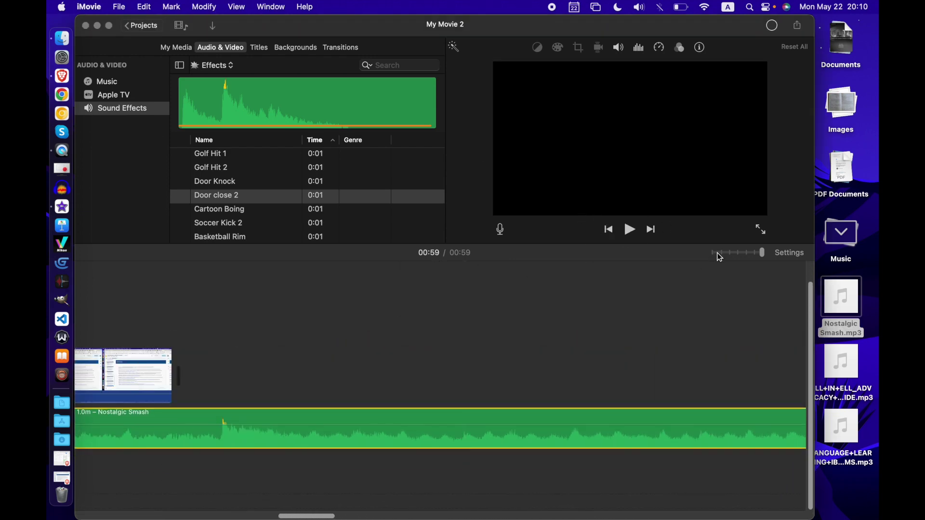
click(720, 253)
click(629, 229)
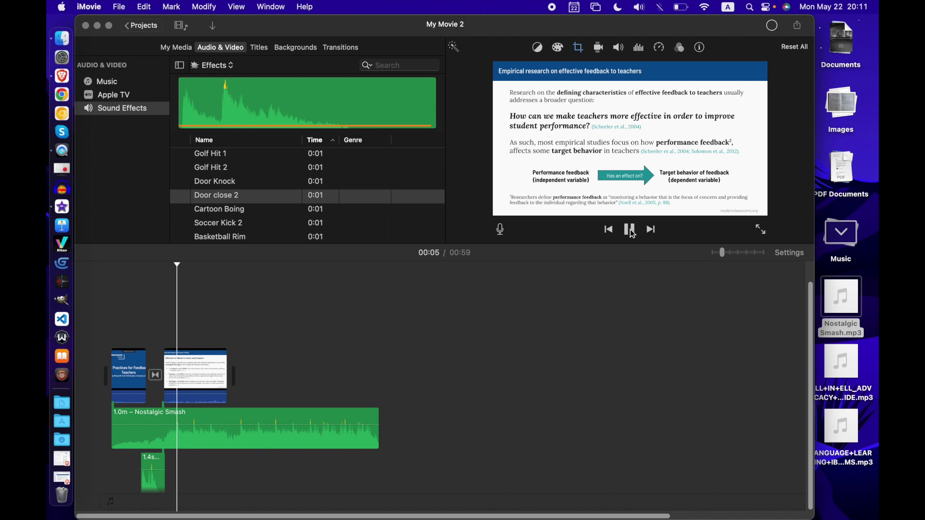
click(630, 232)
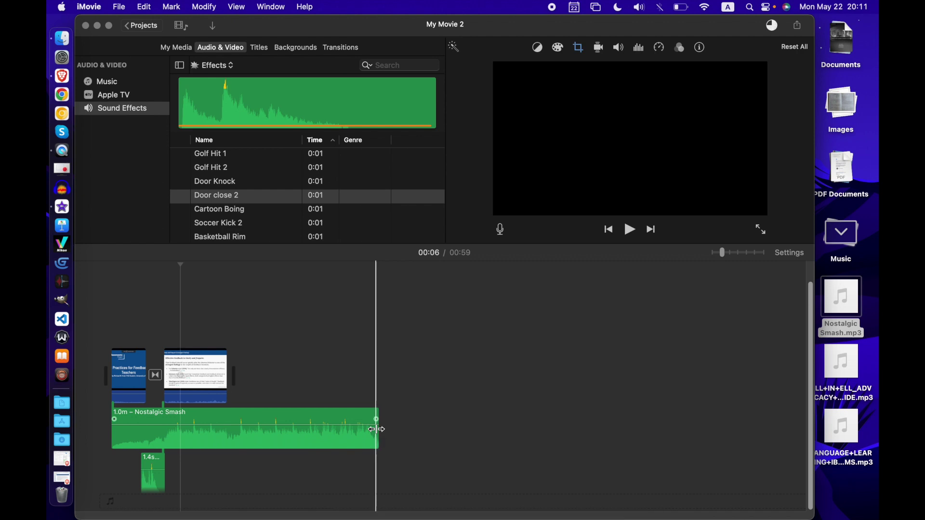
Trim the end of the Nostalgic Smash music to about 19.2 seconds, matching the end of the slideshow video.
click(377, 430)
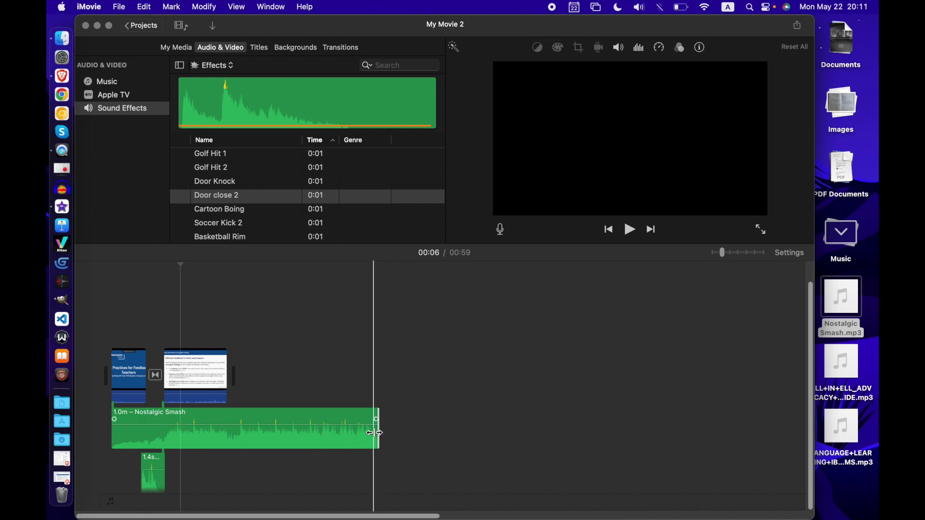
drag(377, 433, 228, 431)
Lower the volume of the Nostalgic Smash music and fade it in across the length of the title-slide clip.
scroll(484, 335, up, 10)
scroll(484, 335, left, 10)
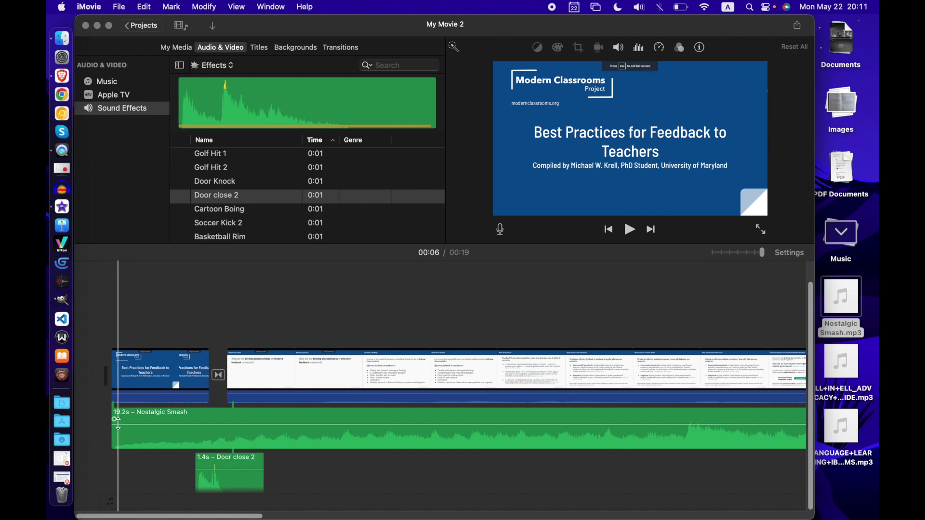
drag(123, 424, 124, 431)
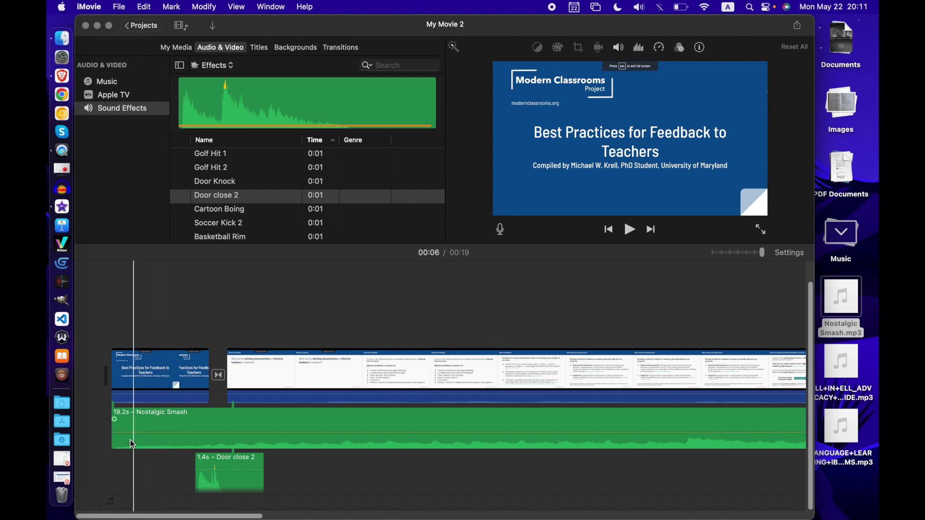
drag(113, 419, 208, 442)
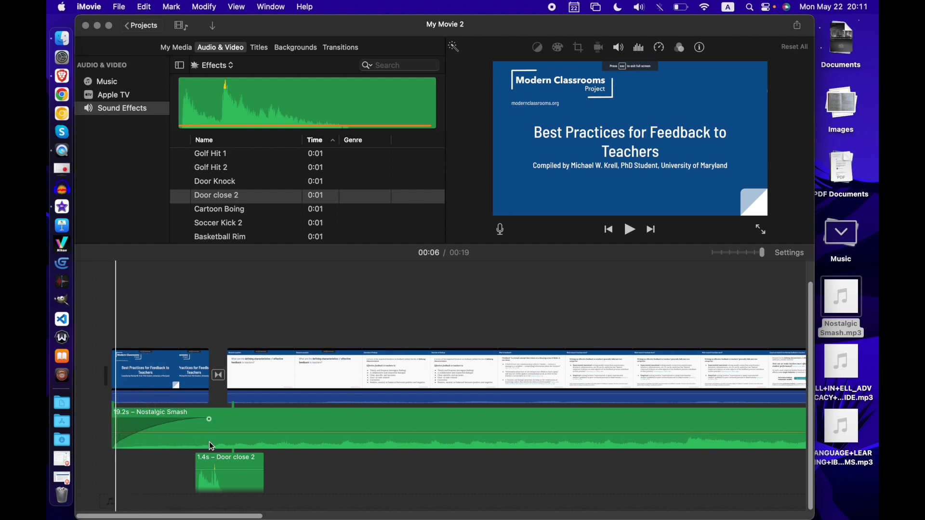
Fade out the Nostalgic Smash music over the last slides at the end of the video.
scroll(254, 447, right, 8)
scroll(255, 446, right, 15)
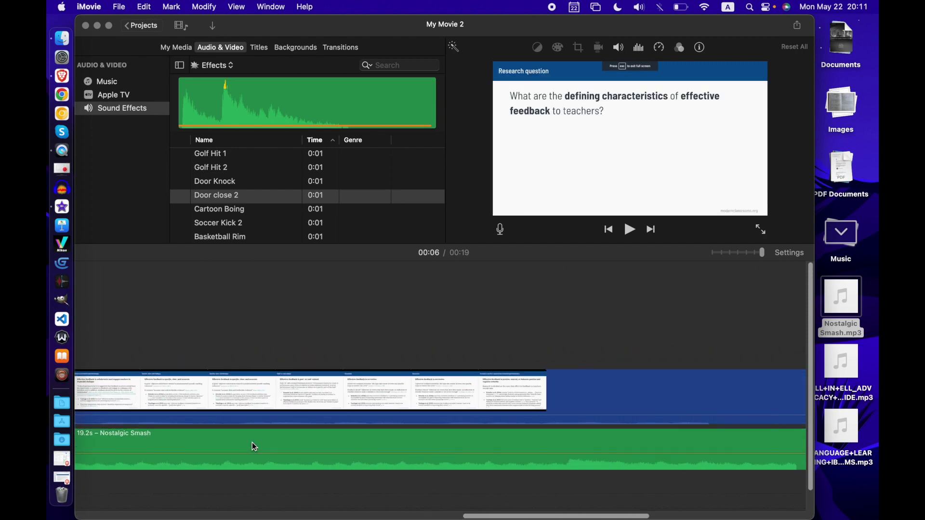
mouse_move(538, 450)
mouse_down()
mouse_move(621, 441)
mouse_move(458, 460)
mouse_up()
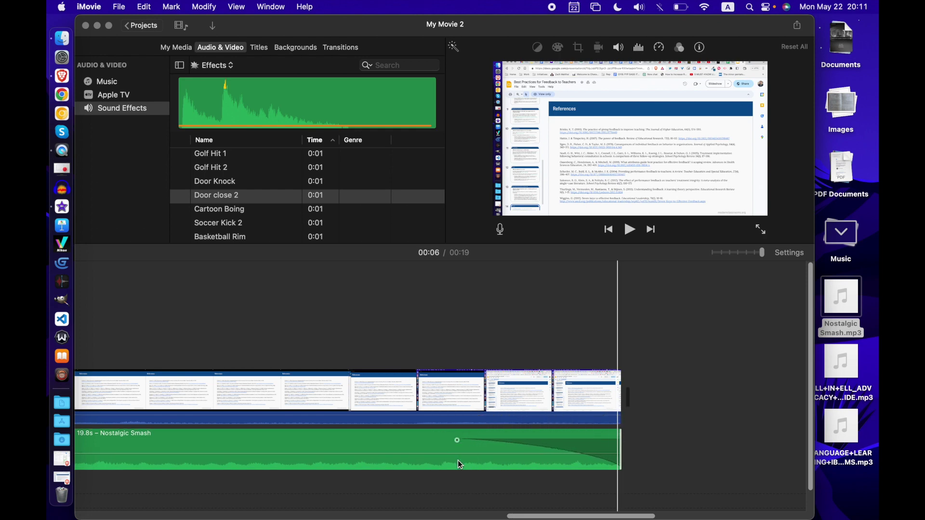
scroll(368, 419, left, 10)
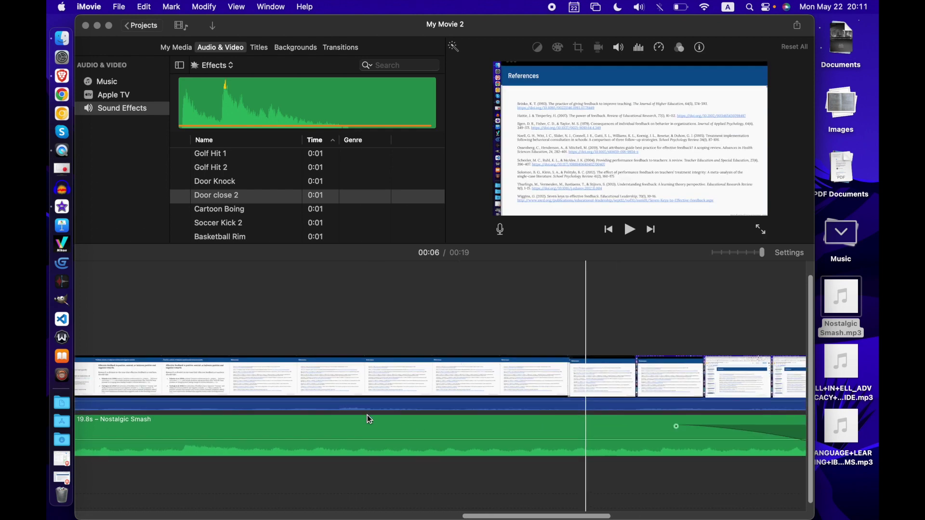
Browse the project's own media and display all events in the library.
click(103, 83)
click(170, 49)
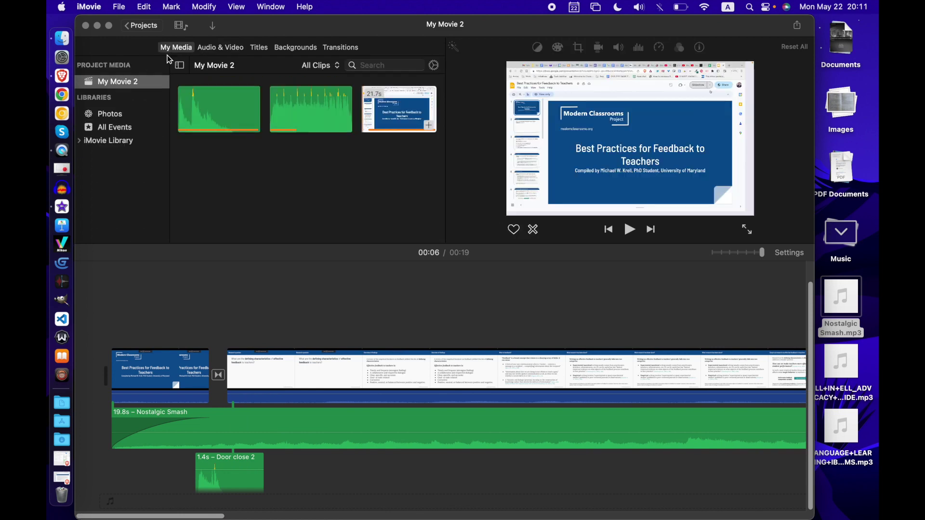
click(108, 127)
Place frog-removebg-preview.png from the desktop's Images stack above the slideshow clip as a cutaway overlay.
click(841, 233)
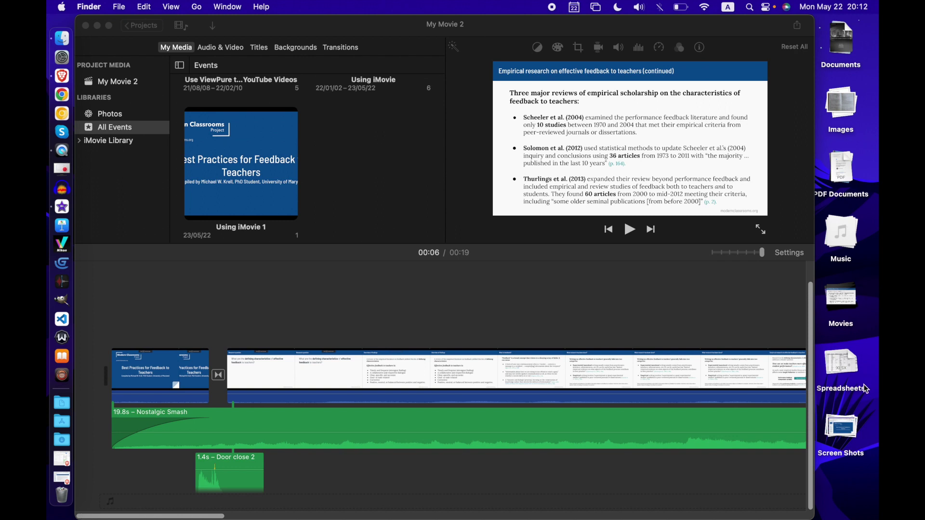
click(850, 97)
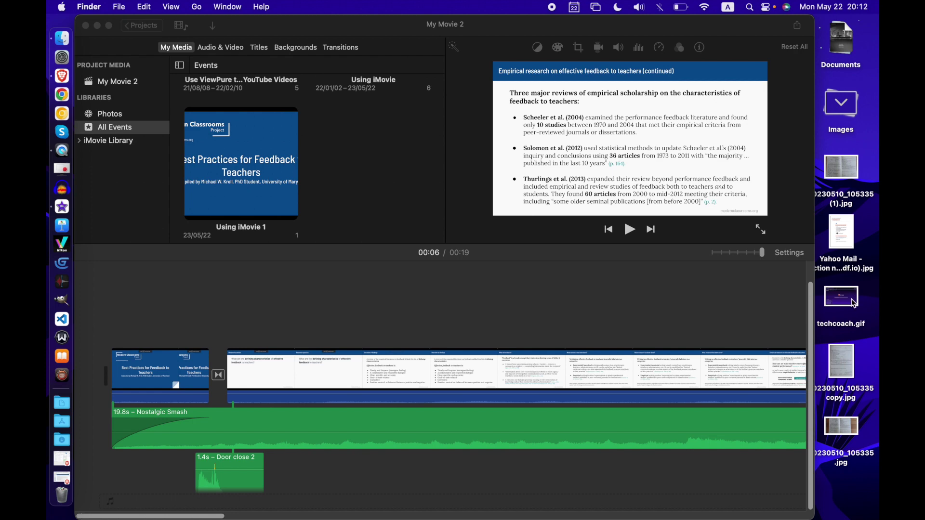
drag(853, 305, 453, 320)
drag(756, 16, 394, 16)
drag(495, 248, 212, 327)
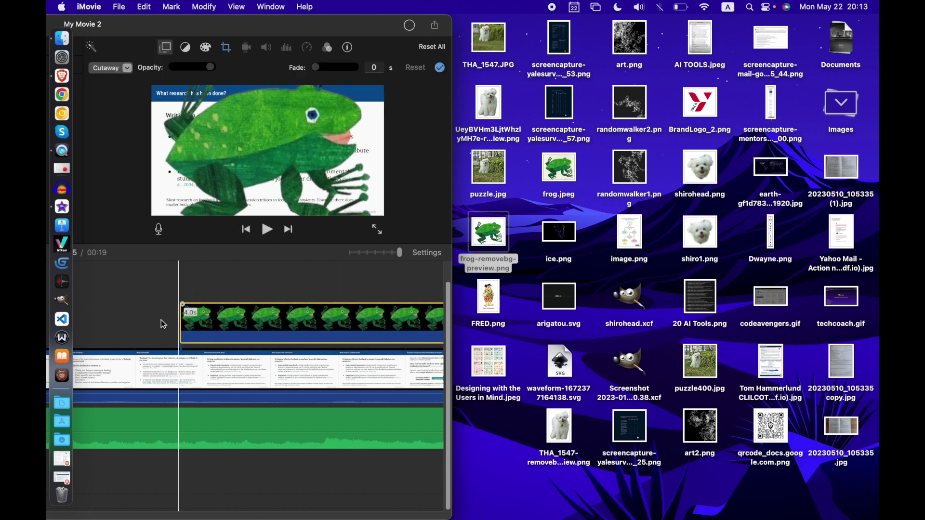
Move the frog cutaway earlier, above the start of the Overview of findings slide, and set its fade to 1.311 seconds.
drag(372, 29, 779, 29)
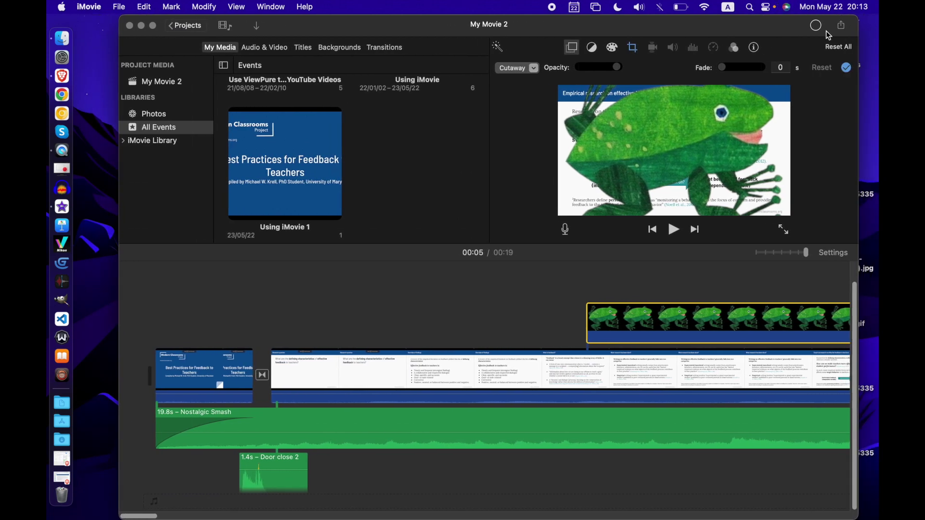
click(819, 27)
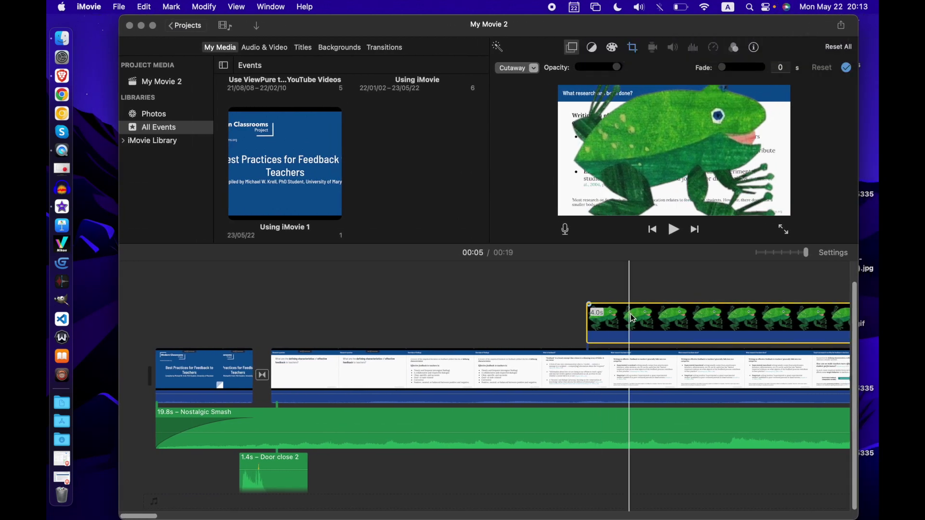
drag(612, 318, 414, 315)
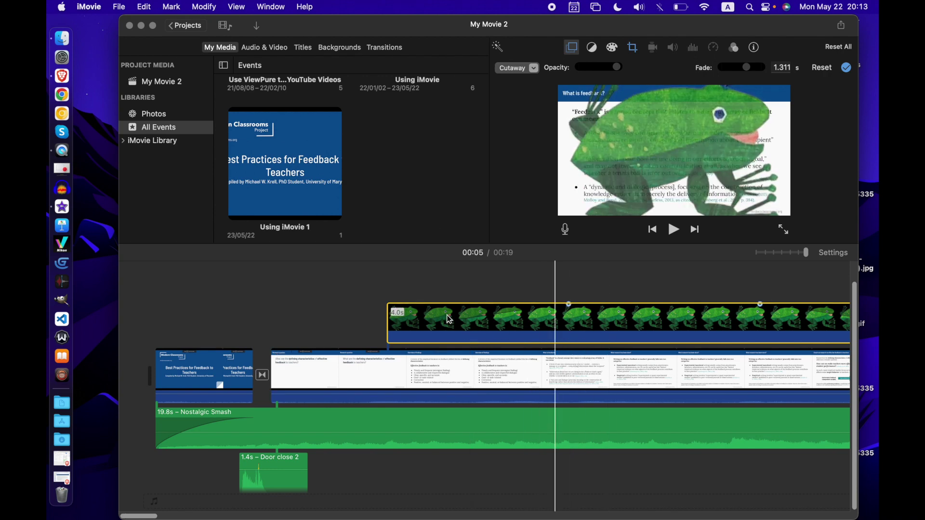
Shorten the frog cutaway from its end, and delete it from the timeline.
scroll(610, 337, right, 10)
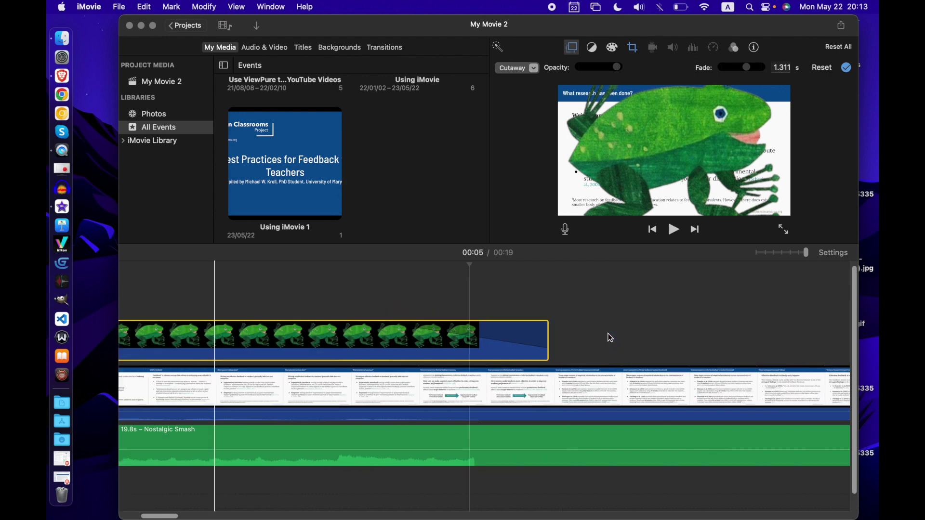
drag(507, 337, 178, 337)
scroll(245, 337, left, 10)
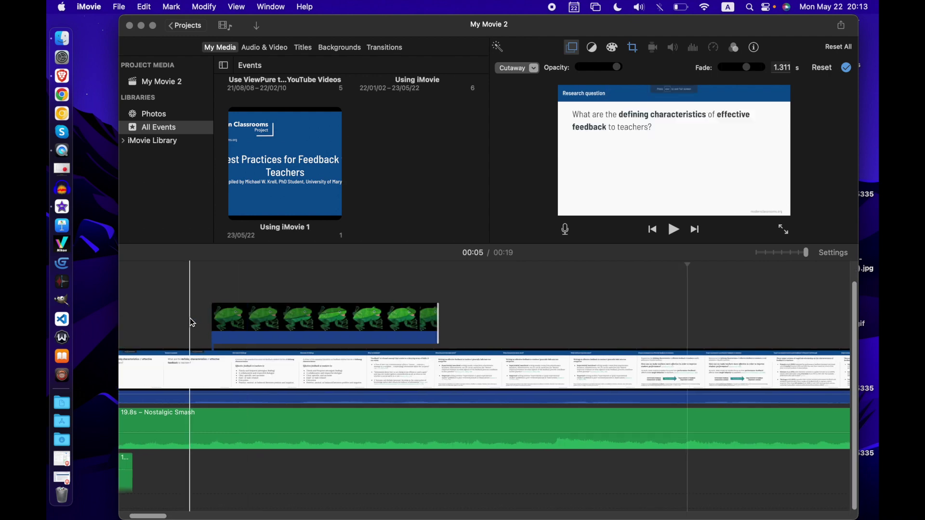
click(303, 322)
key(Delete)
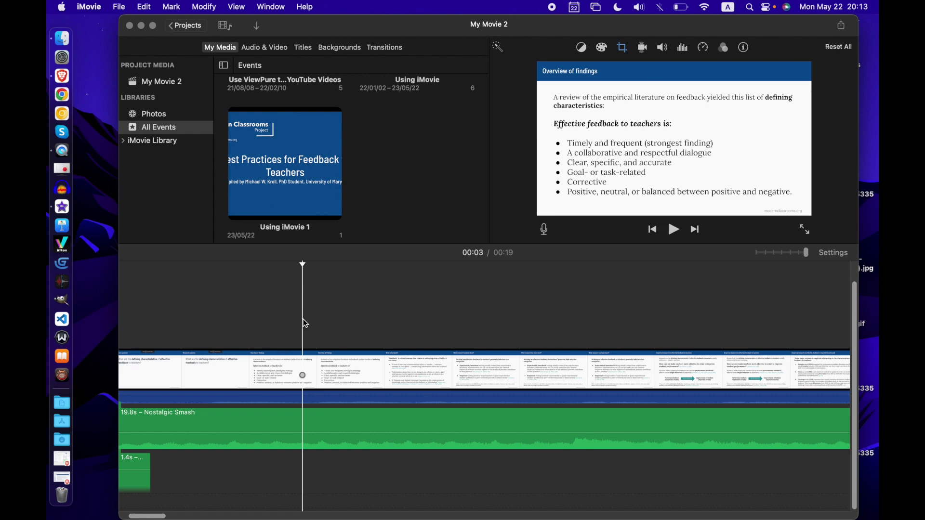
Select the second slideshow clip and place the playhead at 00:02 on the Research question slide.
click(318, 373)
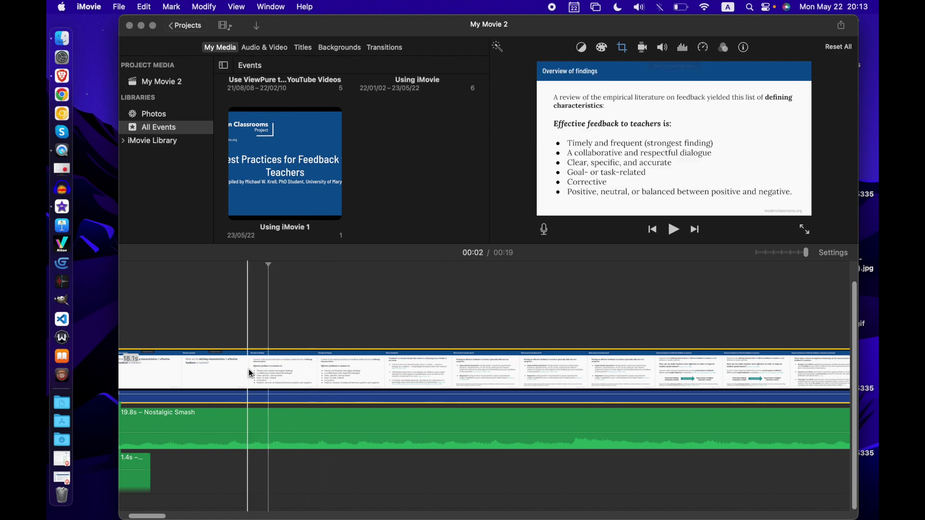
scroll(272, 370, left, 5)
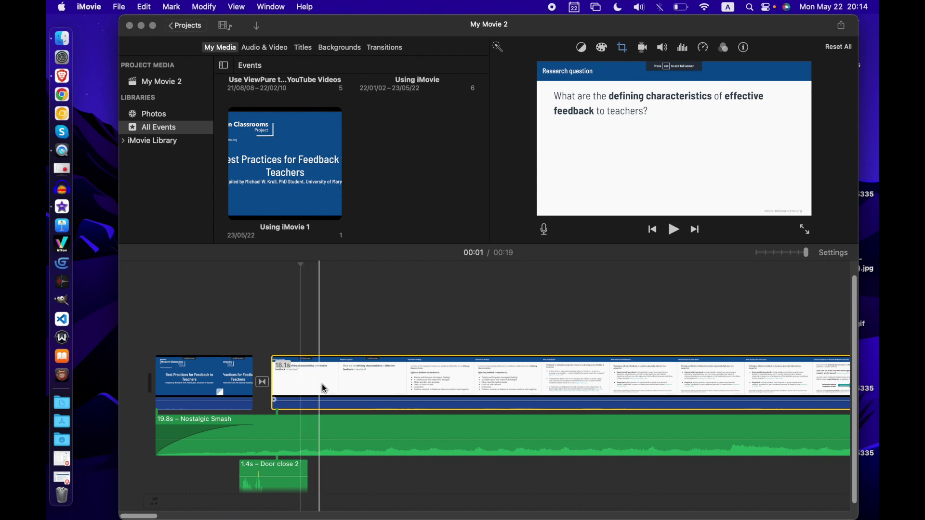
click(374, 390)
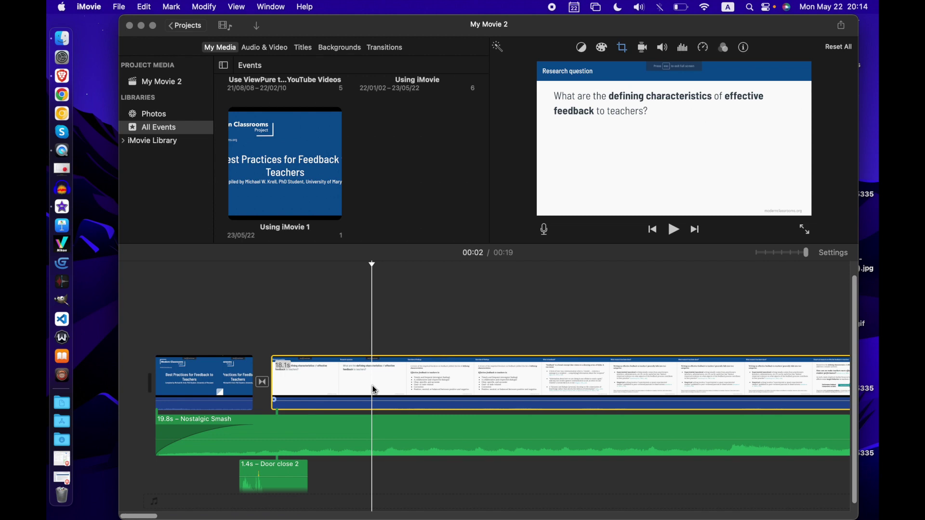